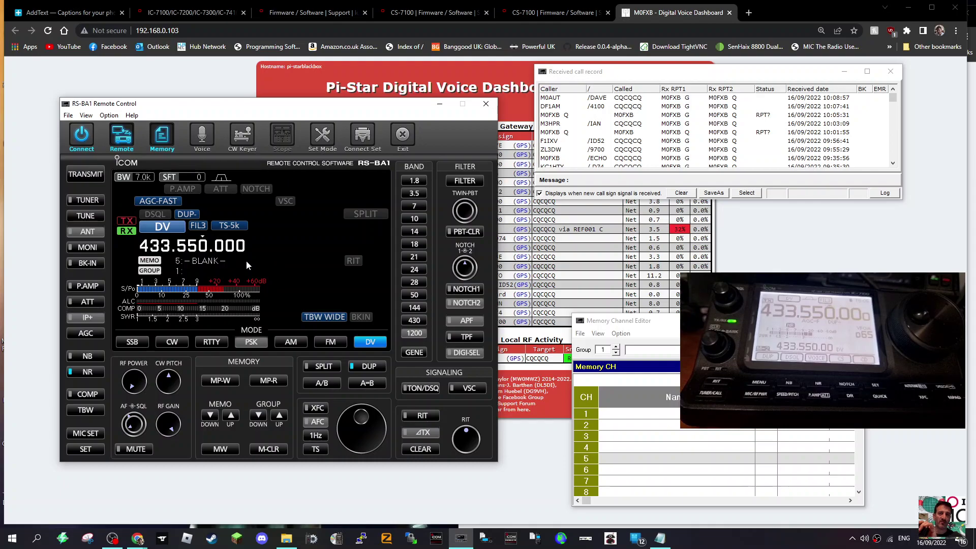
Enlarge the Memory Channel Editor to examine channel 1's frequency, duplex, mode and call sign settings, and restore the window.
{"action": "left_click_drag", "start_coordinate": [762, 320], "coordinate": [758, 273]}
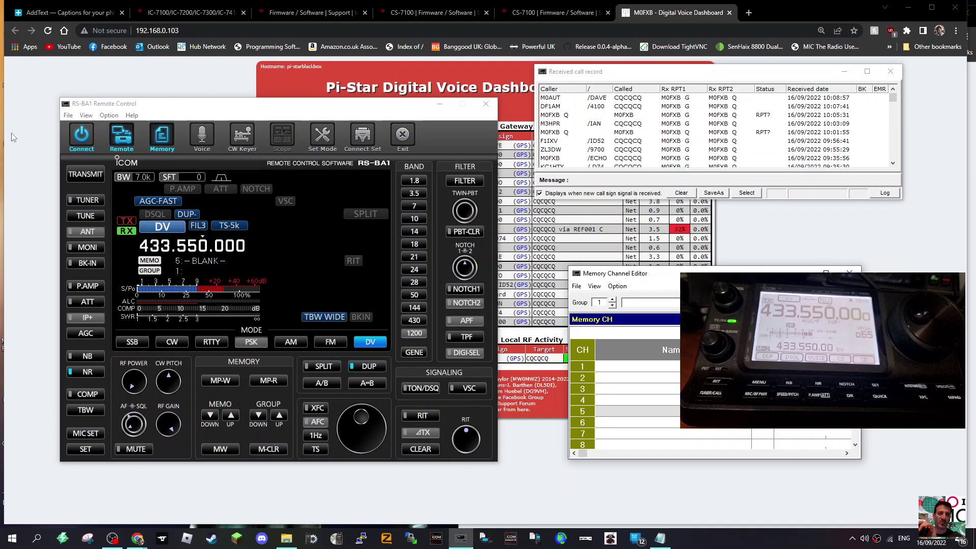
{"action": "left_click", "coordinate": [162, 137]}
{"action": "left_click", "coordinate": [161, 138]}
{"action": "left_click", "coordinate": [826, 273]}
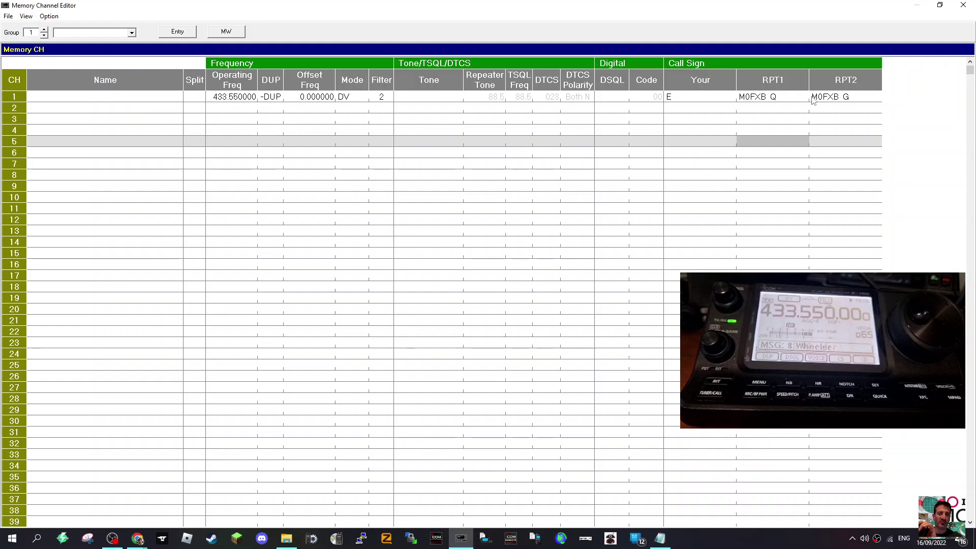
{"action": "left_click", "coordinate": [941, 9]}
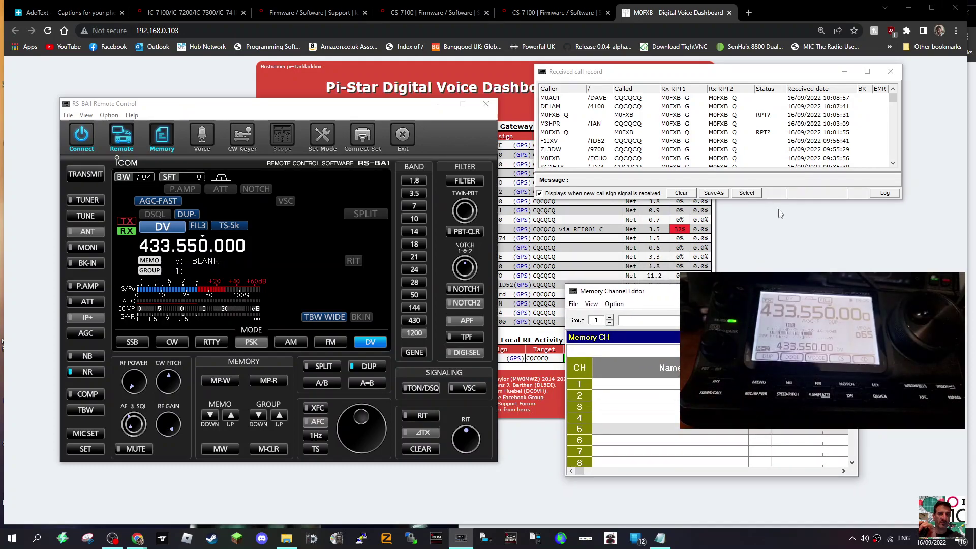
Load the second listed caller from the received call record as the YOUR call sign and close the call sign selection.
{"action": "left_click_drag", "start_coordinate": [732, 65], "coordinate": [779, 123]}
{"action": "left_click", "coordinate": [788, 183]}
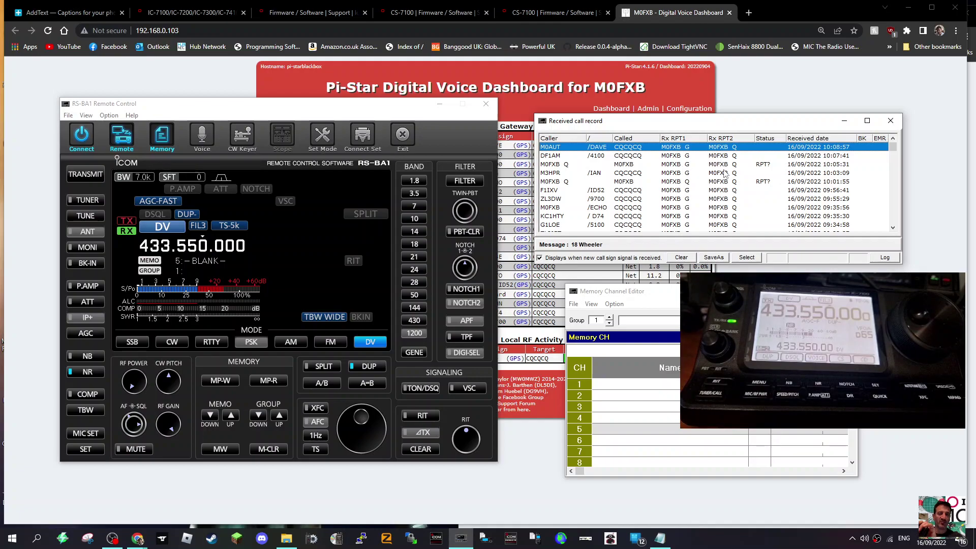
{"action": "double_click", "coordinate": [562, 157]}
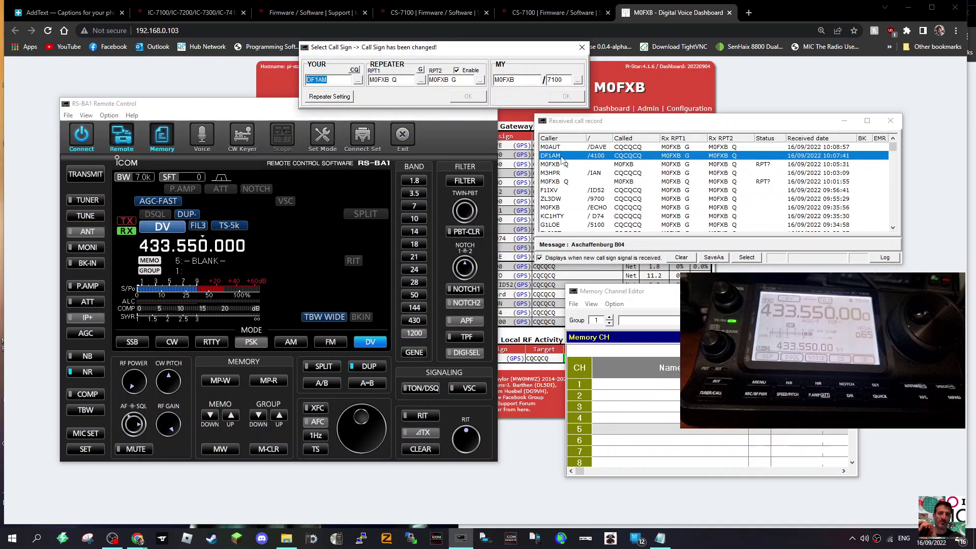
{"action": "left_click_drag", "start_coordinate": [482, 49], "coordinate": [500, 123]}
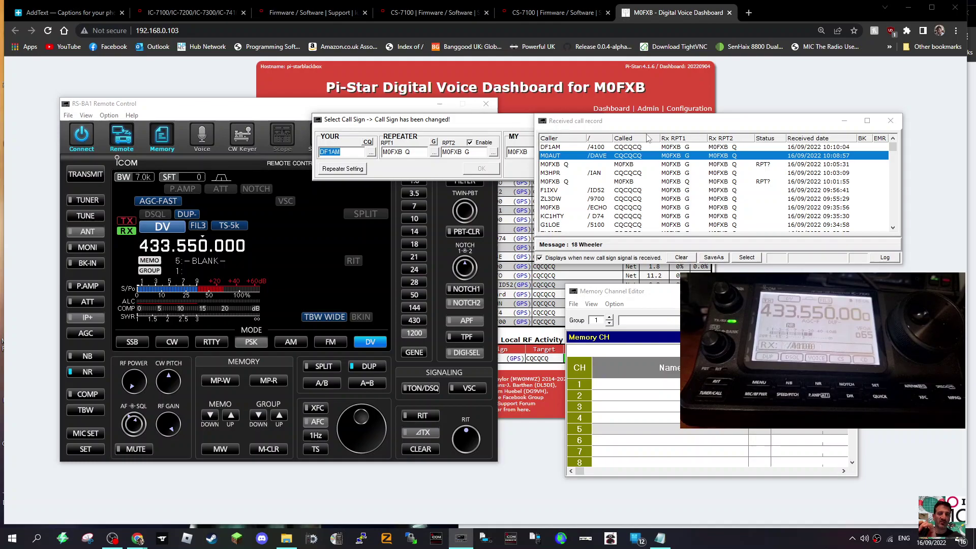
{"action": "left_click", "coordinate": [897, 146]}
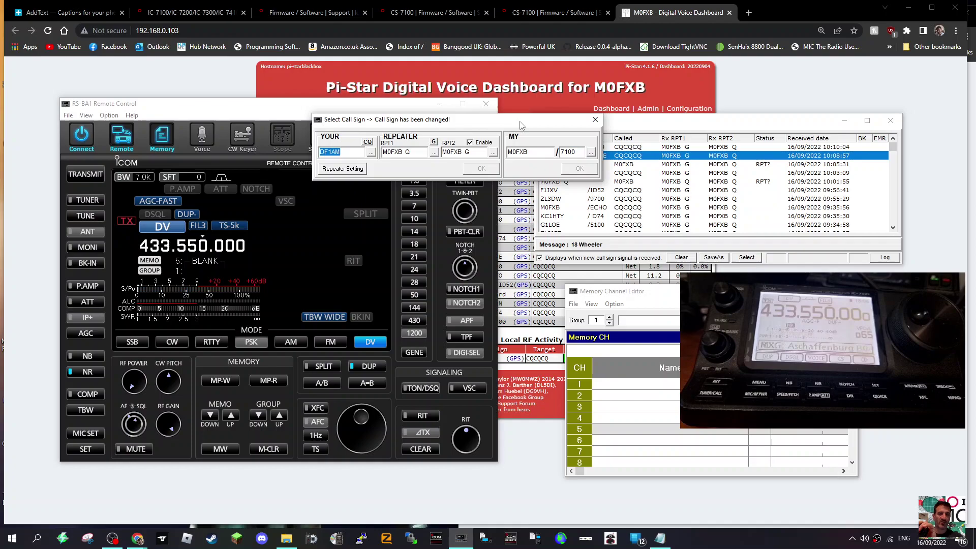
{"action": "left_click", "coordinate": [358, 216]}
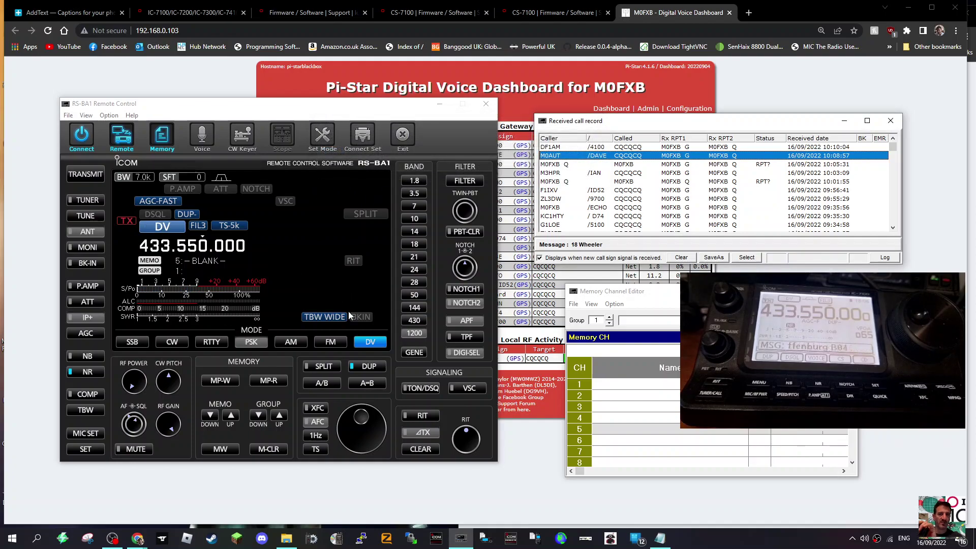
Load memory channel 1 from the channel list into the radio and maximize the Memory Channel Editor.
{"action": "left_click", "coordinate": [194, 216]}
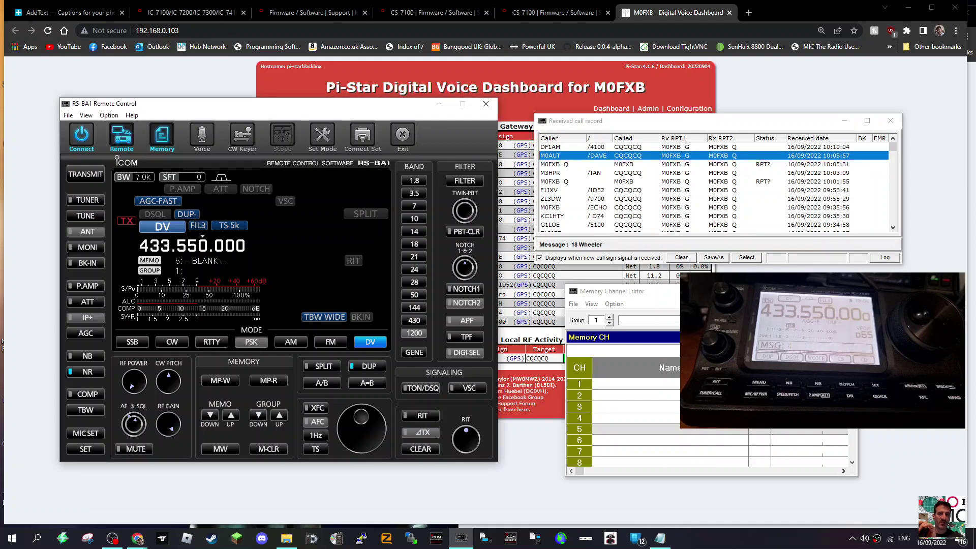
{"action": "left_click", "coordinate": [660, 385]}
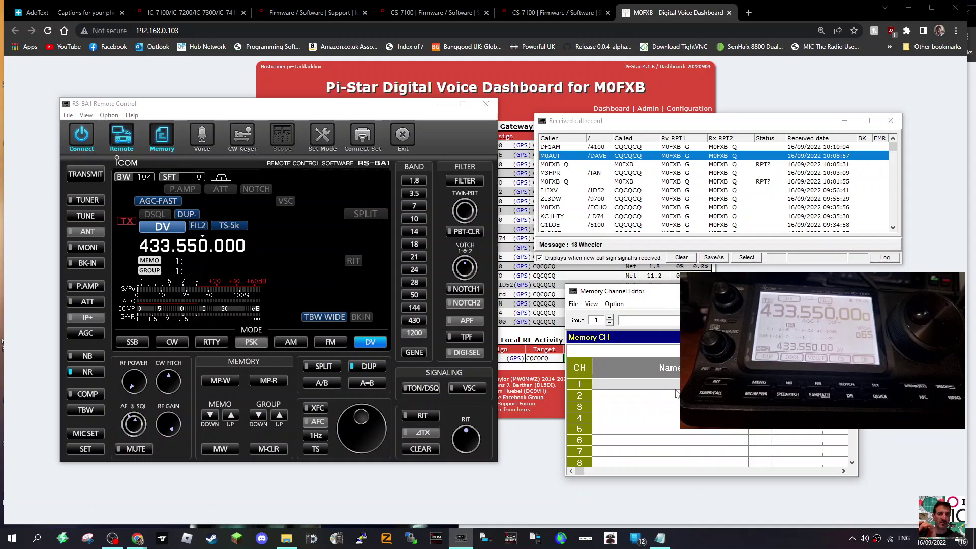
{"action": "key", "text": "super+Up"}
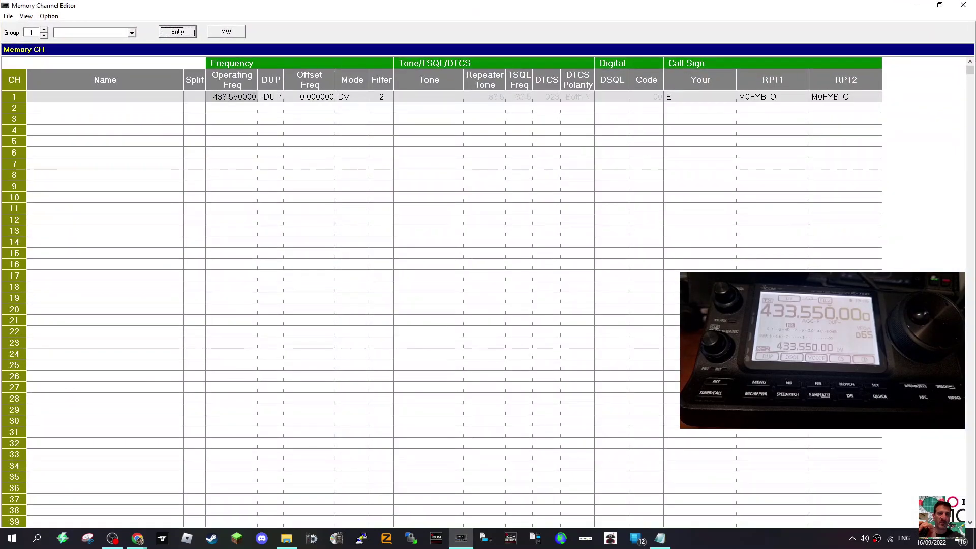
Add memory channel 2 with operating frequency 7.1000 and load it into the radio.
{"action": "left_click", "coordinate": [222, 109]}
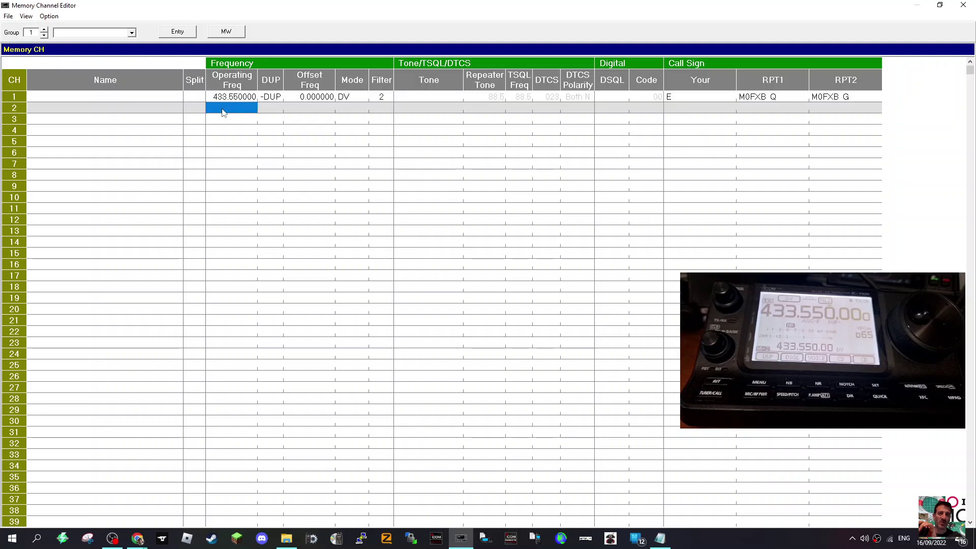
{"action": "type", "text": "7.1"}
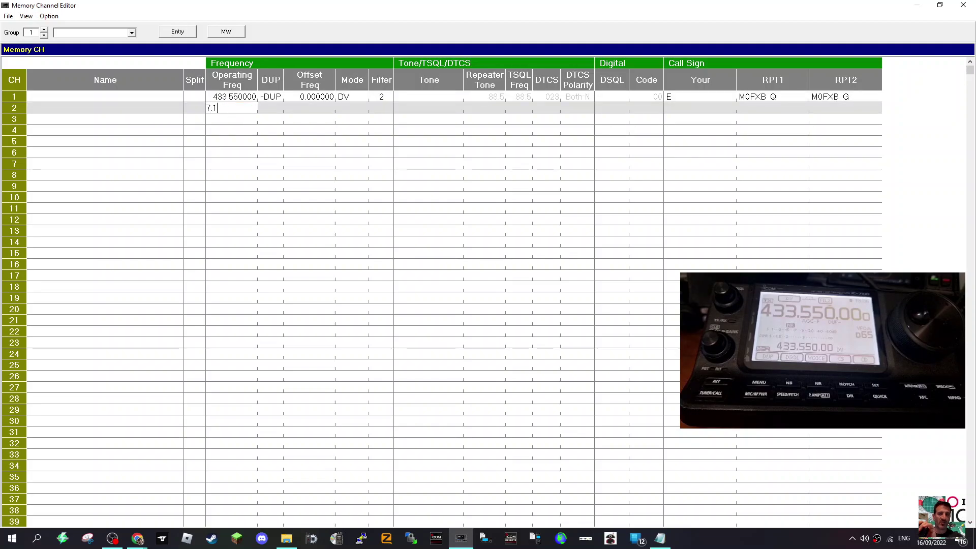
{"action": "type", "text": "000"}
{"action": "left_click", "coordinate": [319, 109]}
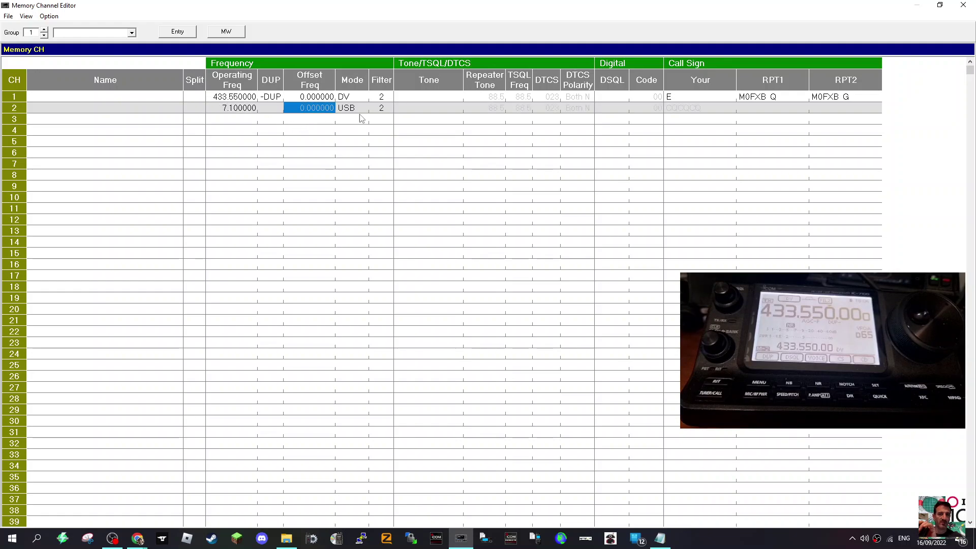
{"action": "left_click", "coordinate": [160, 107]}
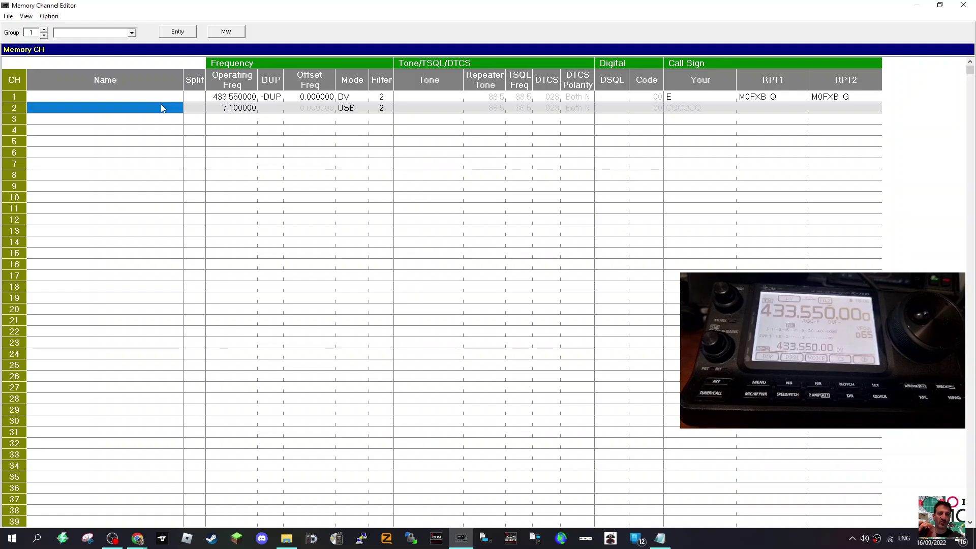
{"action": "left_click", "coordinate": [179, 34]}
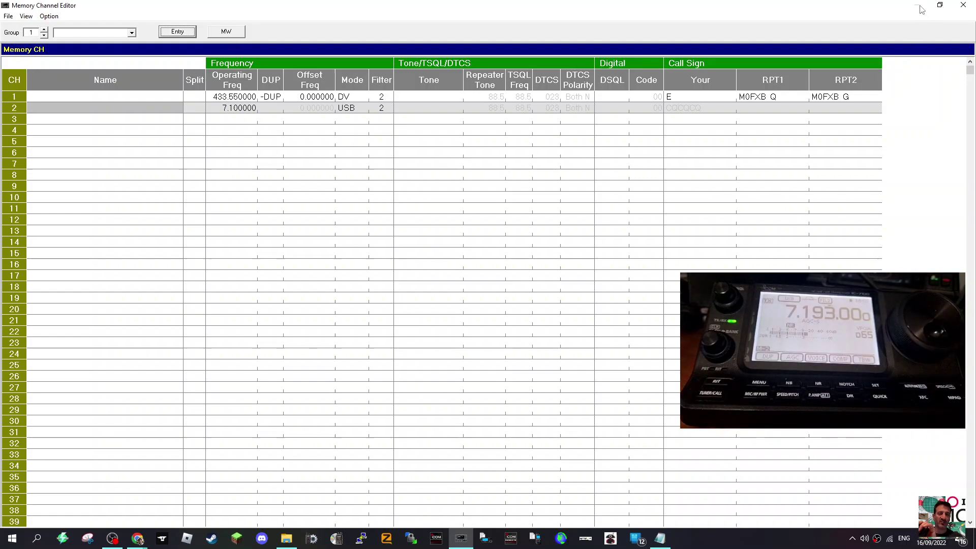
Write the tuned 7.193 MHz USB frequency to memory channel 2 and check it in the full channel list.
{"action": "left_click", "coordinate": [940, 5]}
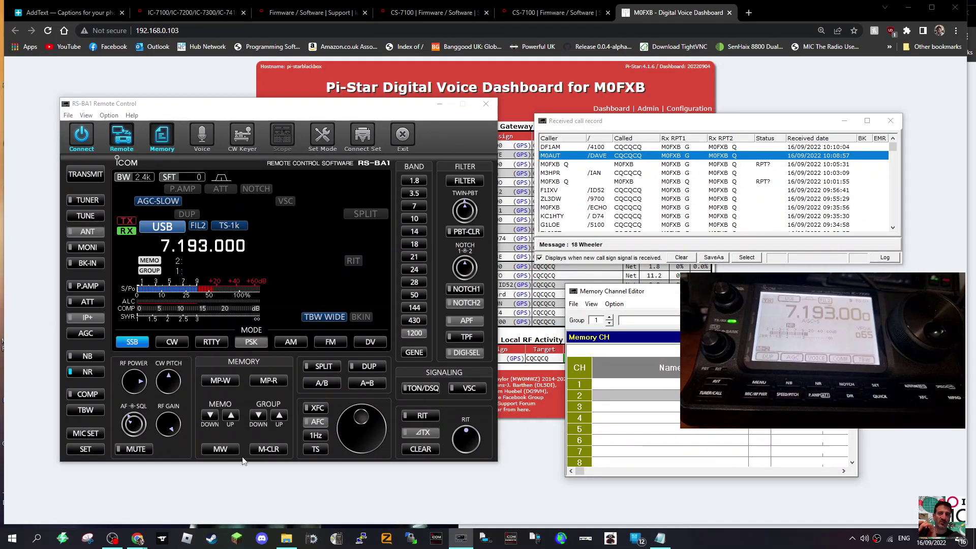
{"action": "left_click", "coordinate": [220, 450]}
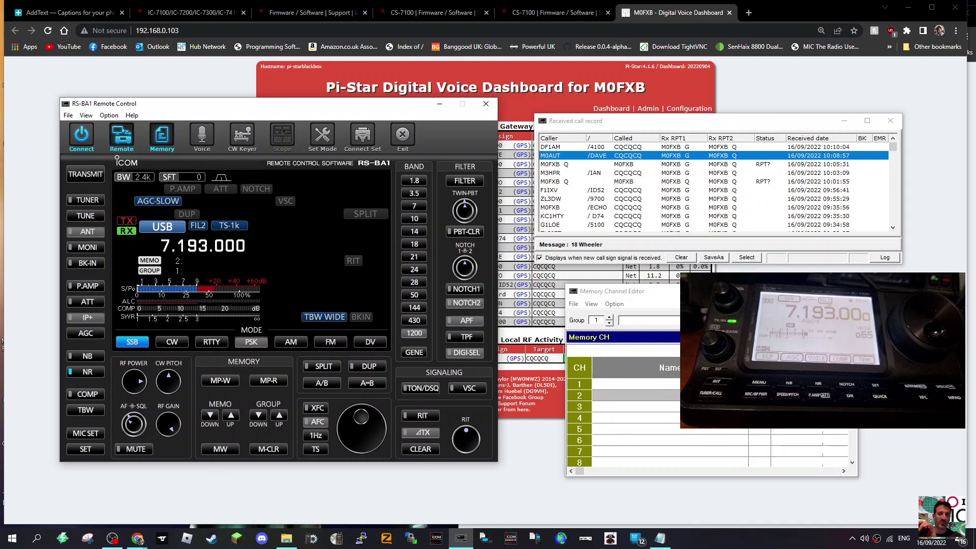
{"action": "key", "text": "super+Up"}
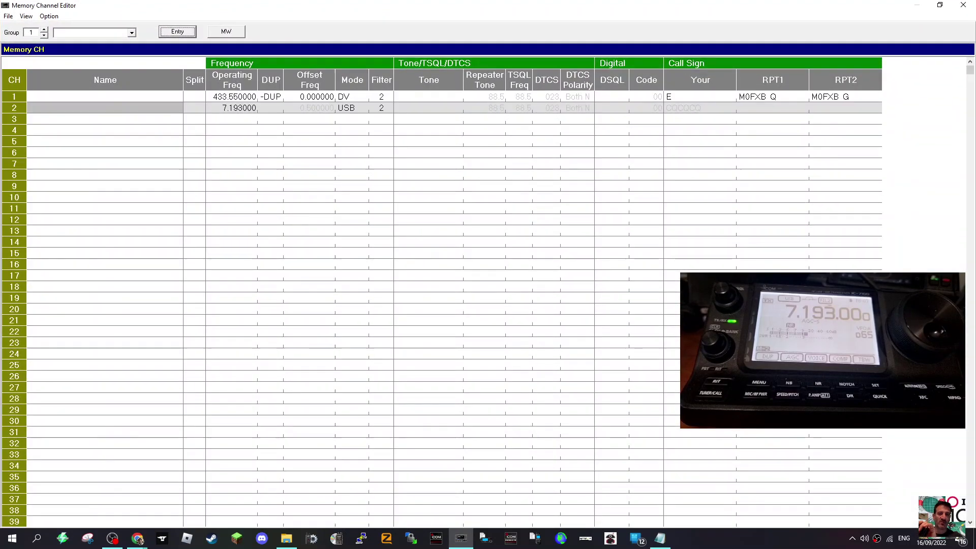
{"action": "left_click", "coordinate": [220, 120]}
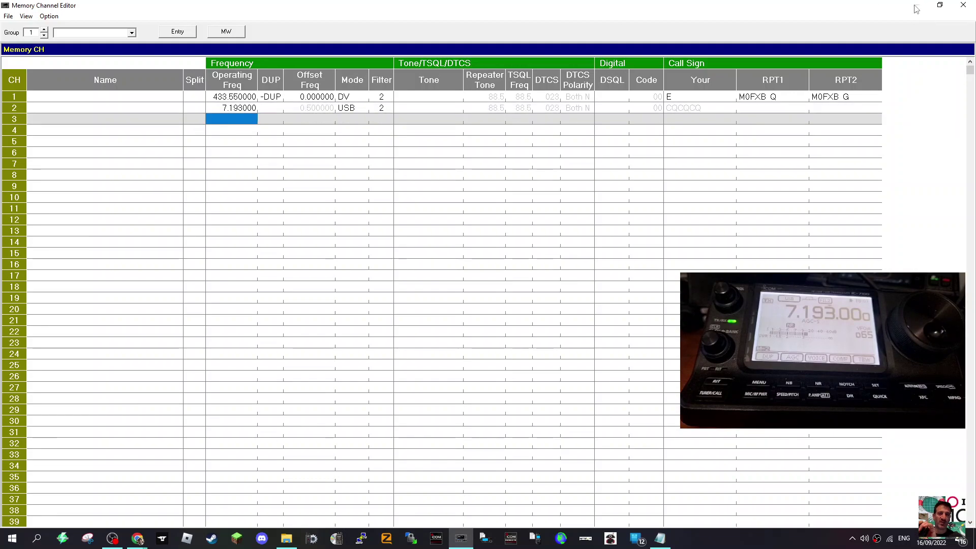
{"action": "left_click", "coordinate": [939, 6]}
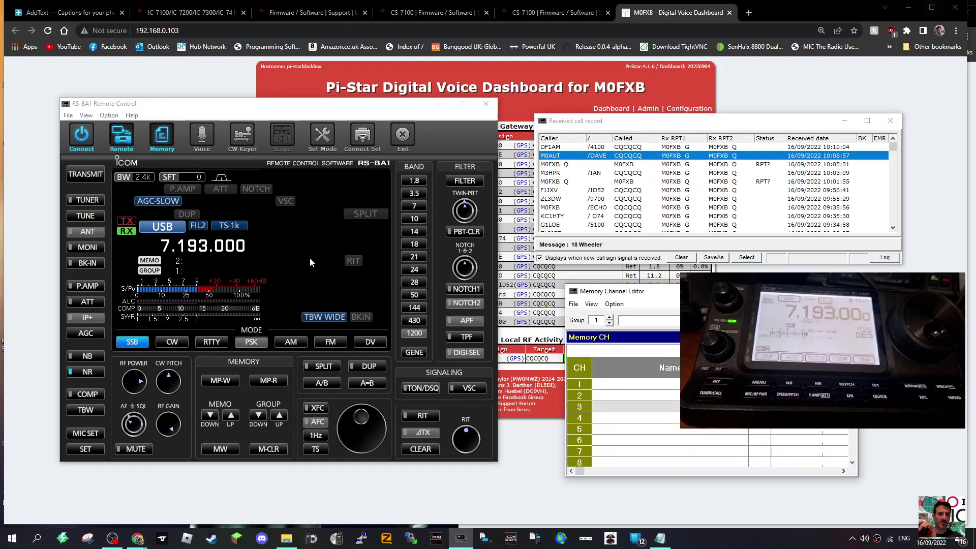
Switch the radio to the 144 band, write 145.000 MHz FM to memory channel 2 and check the channel list.
{"action": "left_click", "coordinate": [414, 308]}
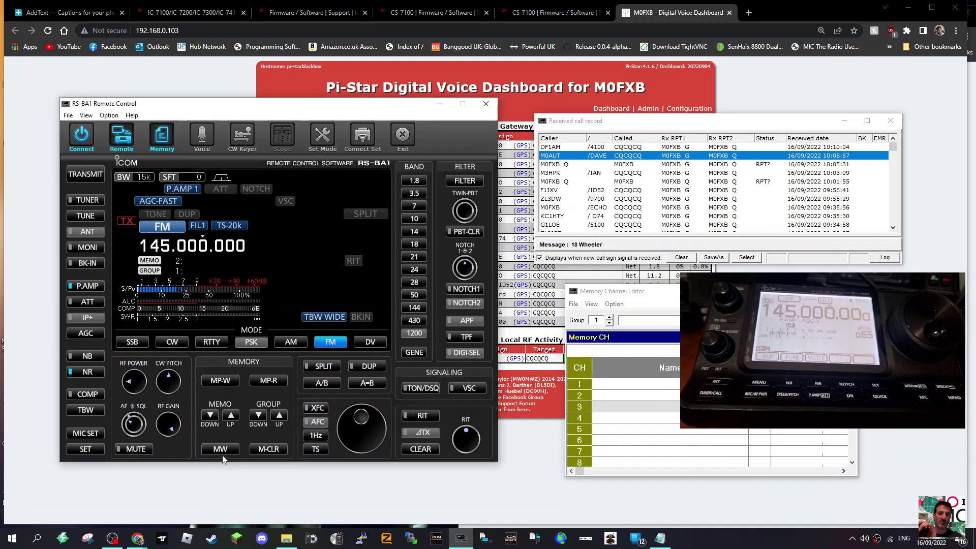
{"action": "left_click", "coordinate": [222, 449]}
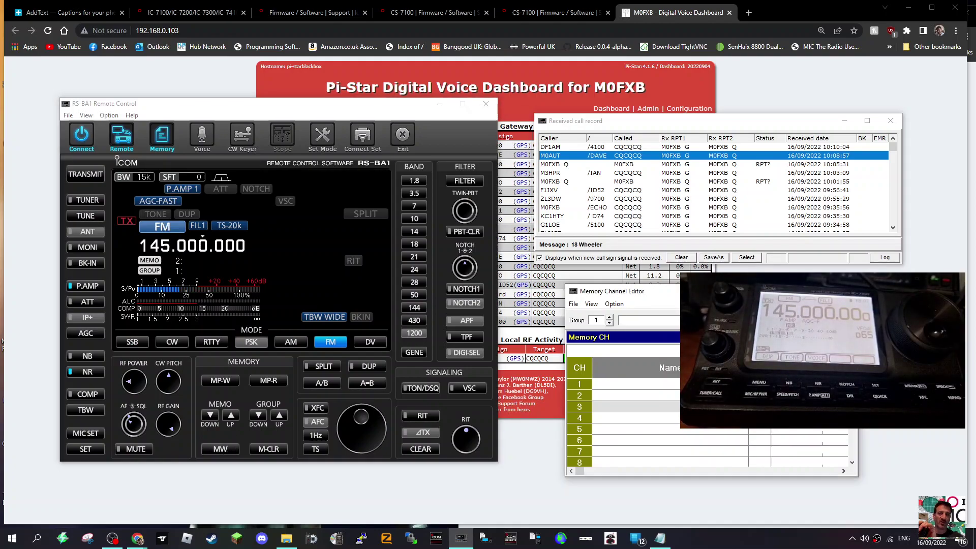
{"action": "double_click", "coordinate": [605, 292]}
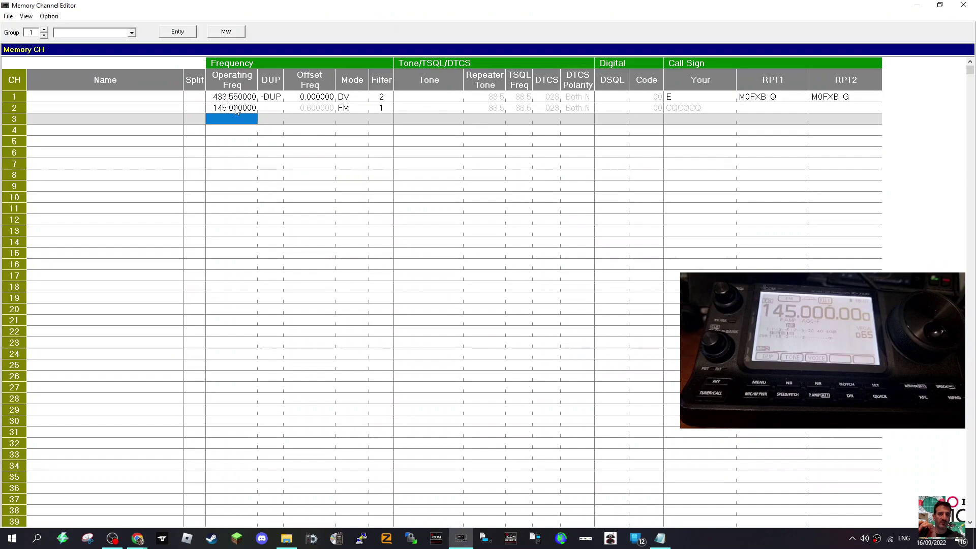
Recall memory channel 2 from the channel list into the radio and restore the editor window.
{"action": "double_click", "coordinate": [234, 109]}
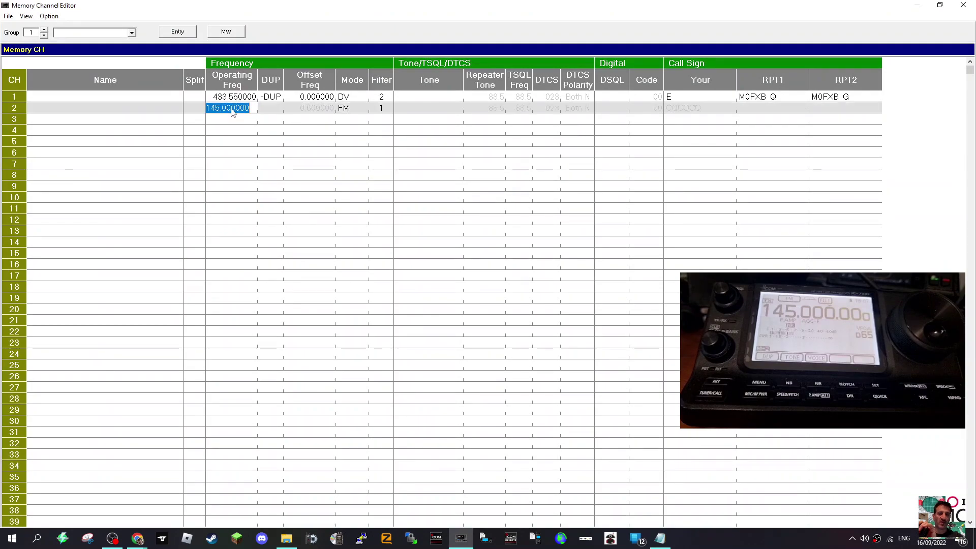
{"action": "left_click", "coordinate": [179, 34]}
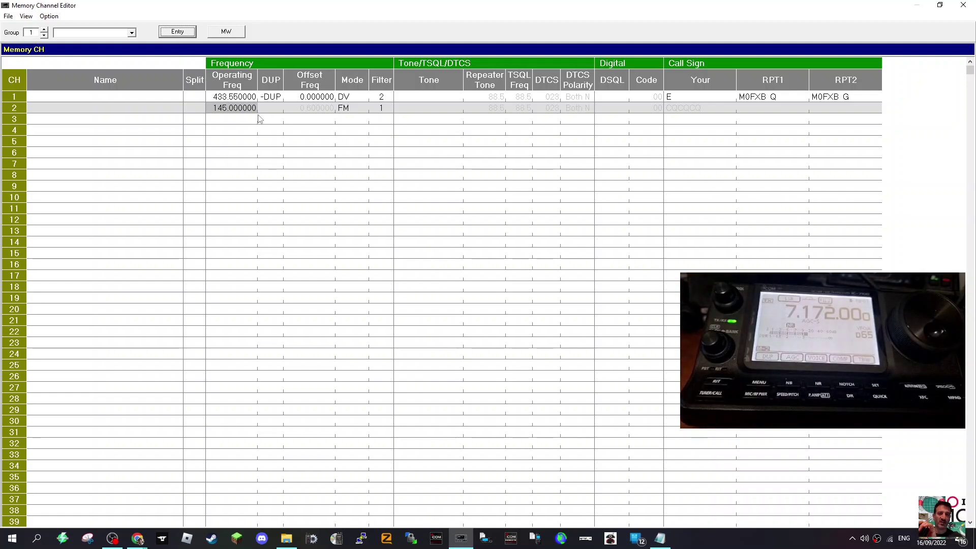
{"action": "left_click", "coordinate": [234, 109]}
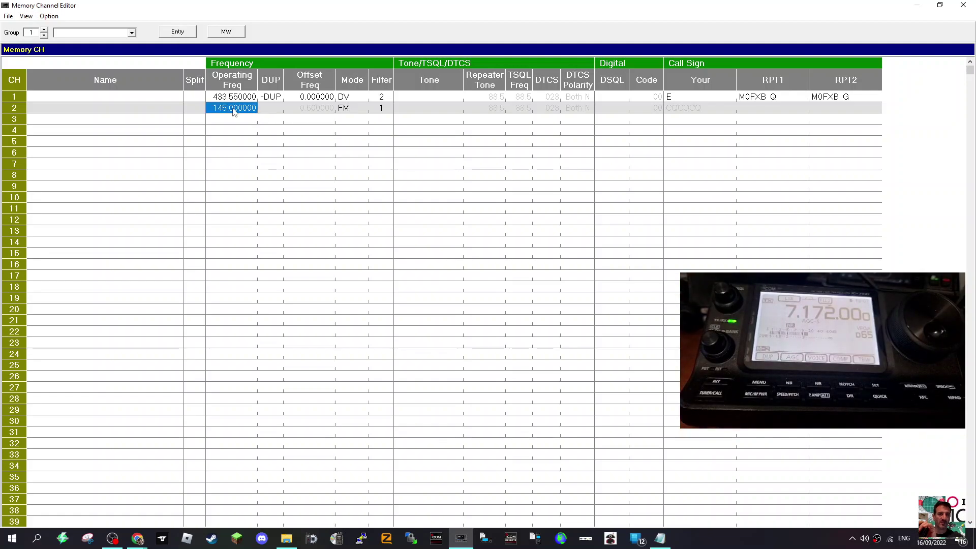
{"action": "left_click", "coordinate": [182, 34]}
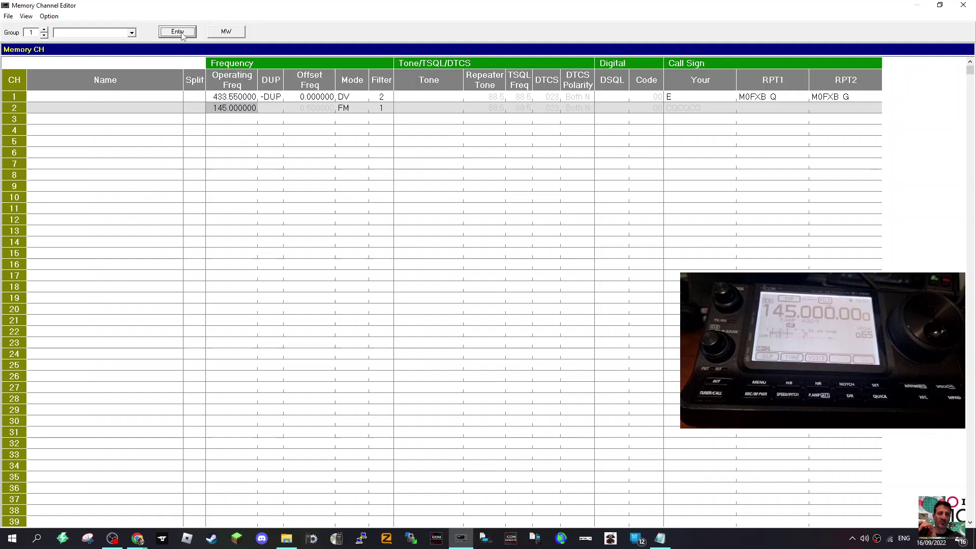
{"action": "left_click", "coordinate": [939, 6]}
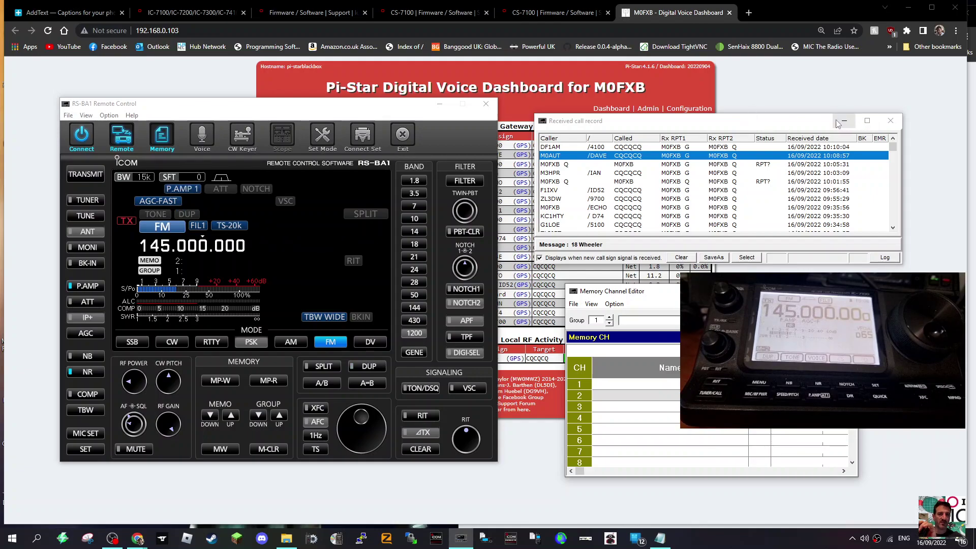
Rearrange the received call record and RS-BA1 Remote Control windows so both sit lower over the dashboard.
{"action": "left_click_drag", "start_coordinate": [754, 118], "coordinate": [773, 320]}
{"action": "left_click_drag", "start_coordinate": [412, 109], "coordinate": [406, 229]}
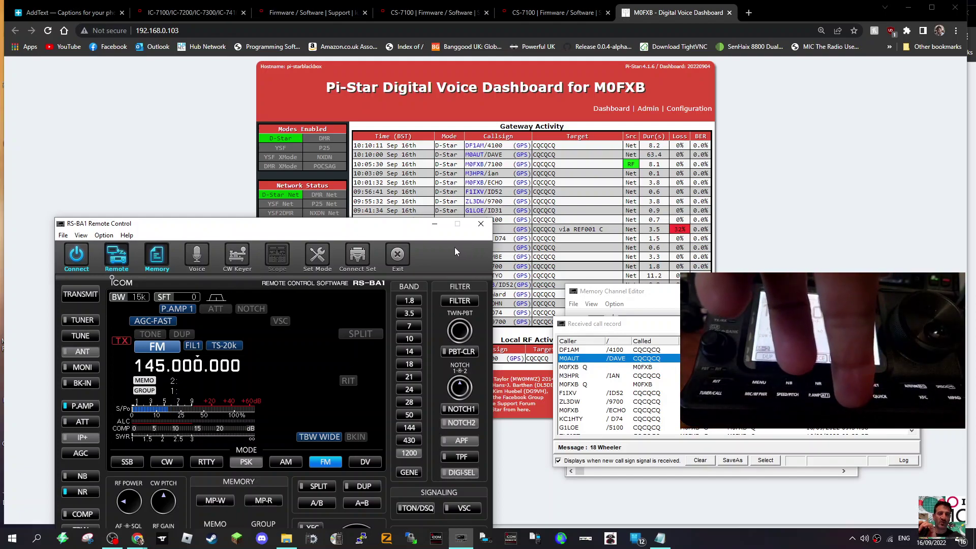
{"action": "left_click_drag", "start_coordinate": [376, 233], "coordinate": [386, 154]}
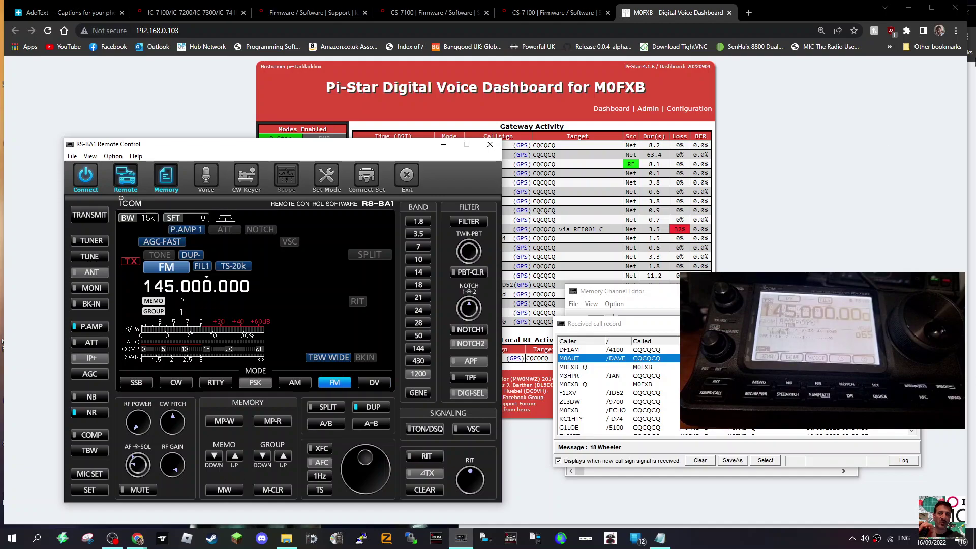
Bring the Memory Channel Editor forward at full size to examine channel 2's stored settings, and restore the window.
{"action": "left_click", "coordinate": [677, 319]}
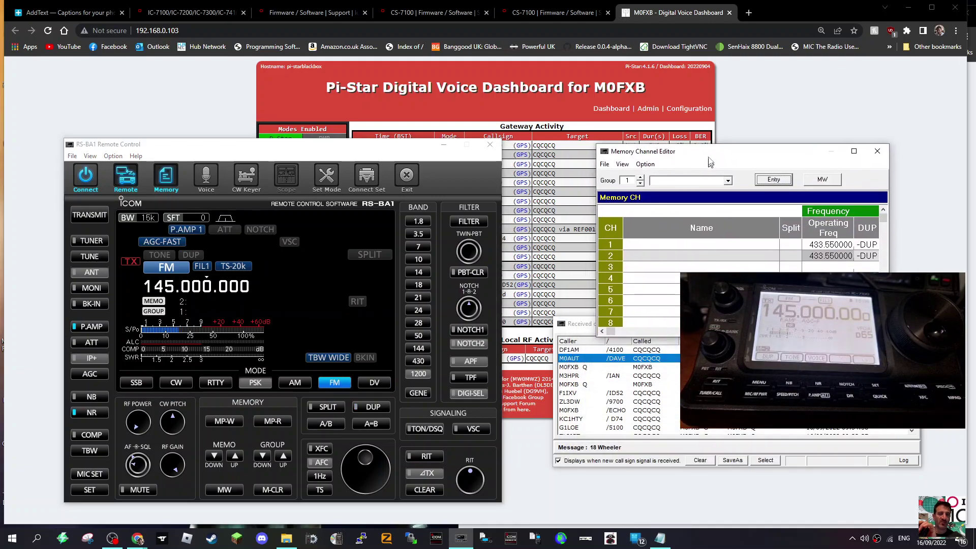
{"action": "left_click", "coordinate": [842, 133]}
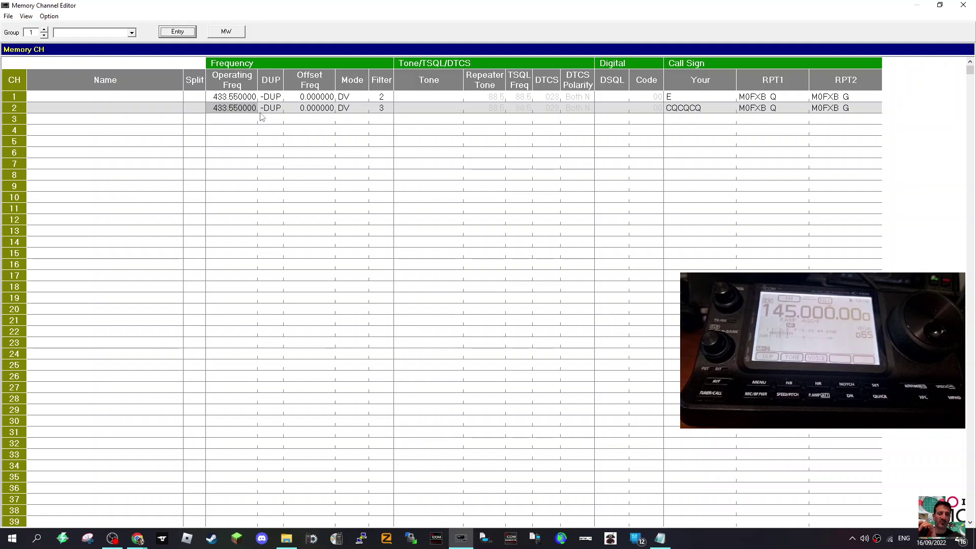
{"action": "left_click", "coordinate": [241, 122]}
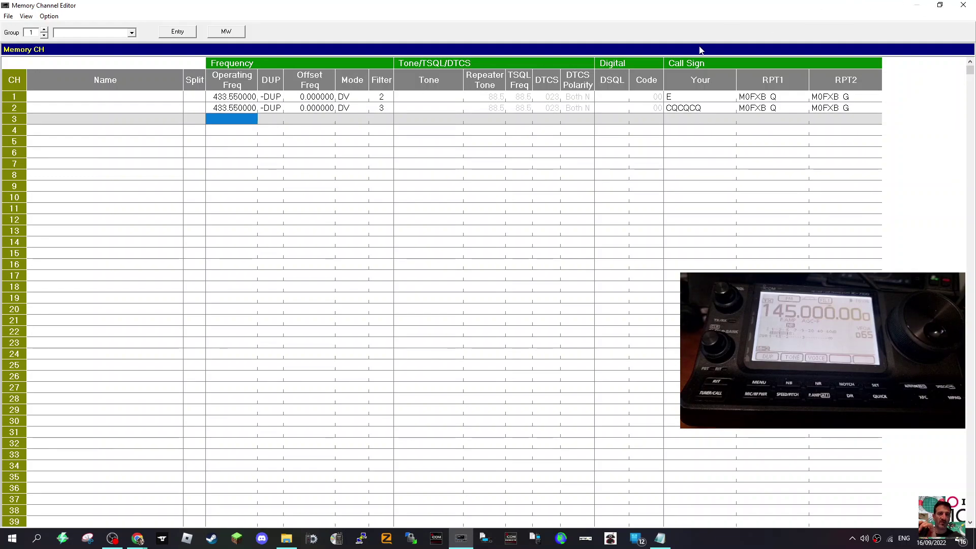
{"action": "left_click", "coordinate": [939, 6]}
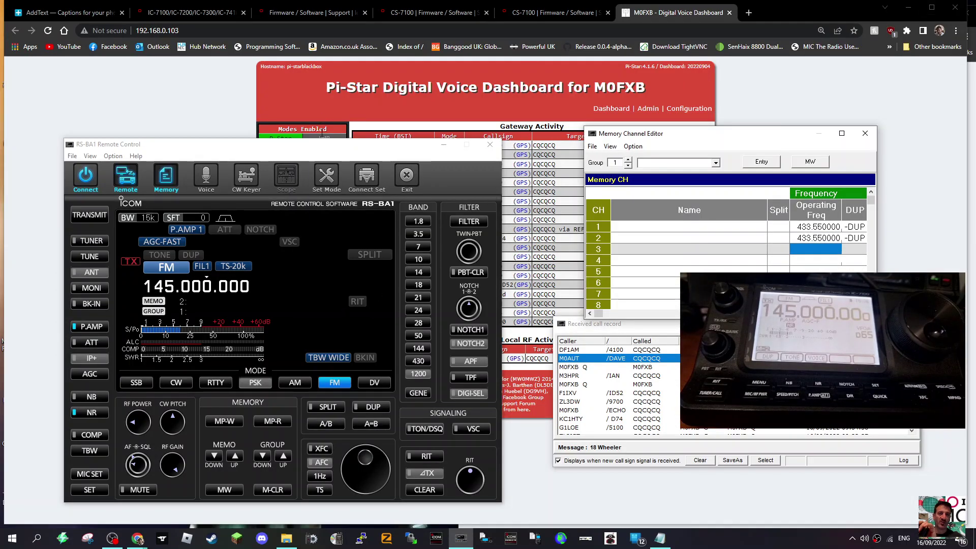
Move the remote control window higher, write 433.550 MHz DV to memory channel 2 and check the channel list at full size.
{"action": "left_click_drag", "start_coordinate": [317, 148], "coordinate": [283, 85]}
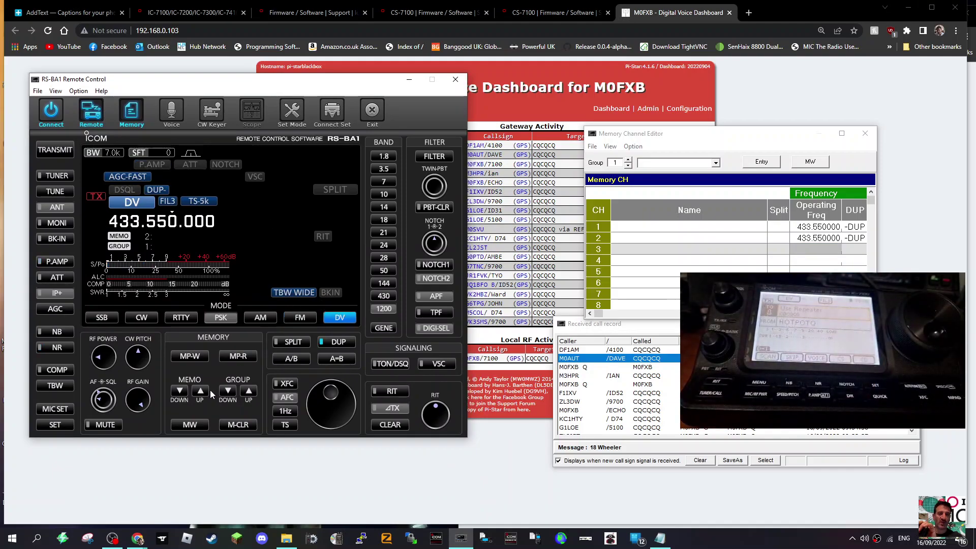
{"action": "left_click", "coordinate": [195, 425]}
{"action": "left_click", "coordinate": [841, 134]}
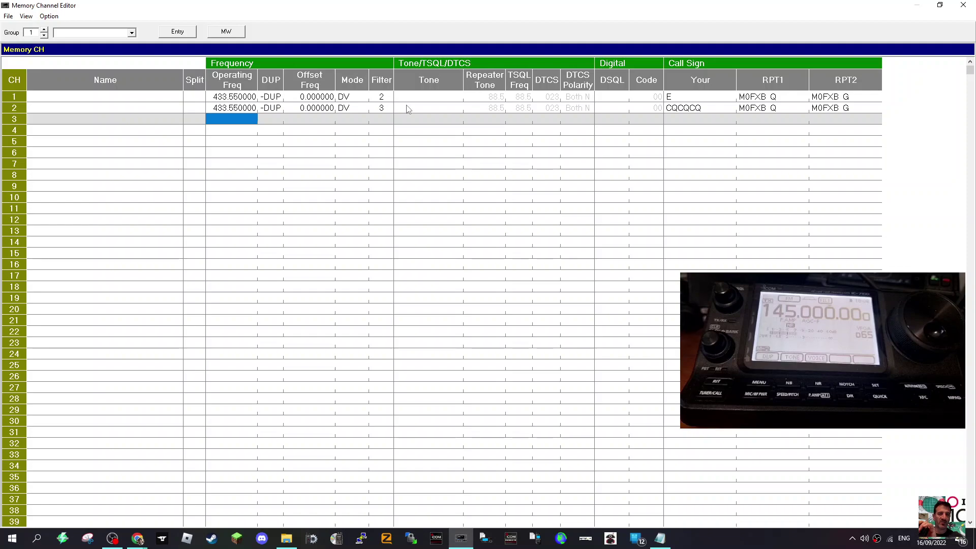
{"action": "left_click", "coordinate": [939, 5]}
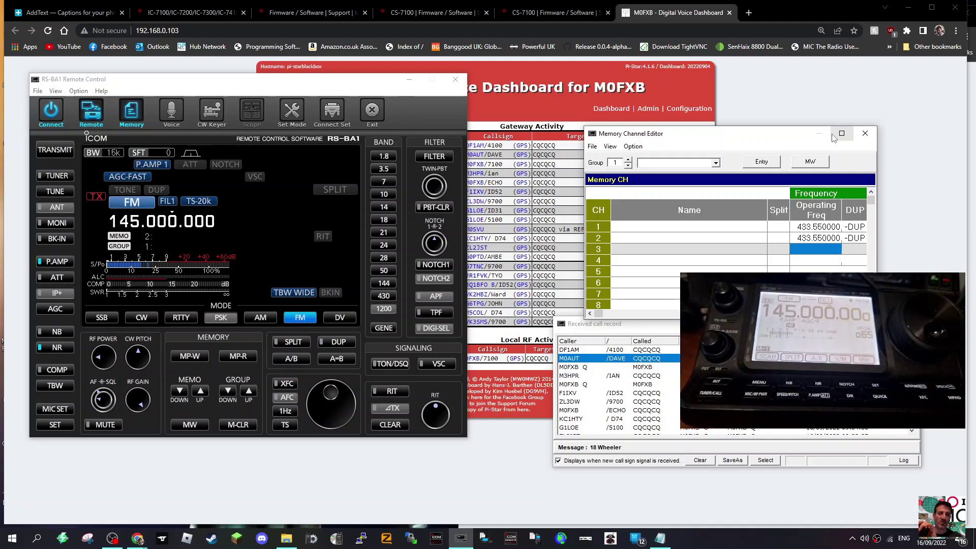
Recall memory channel 2 from the Memory Channel Editor into the radio.
{"action": "left_click", "coordinate": [753, 240]}
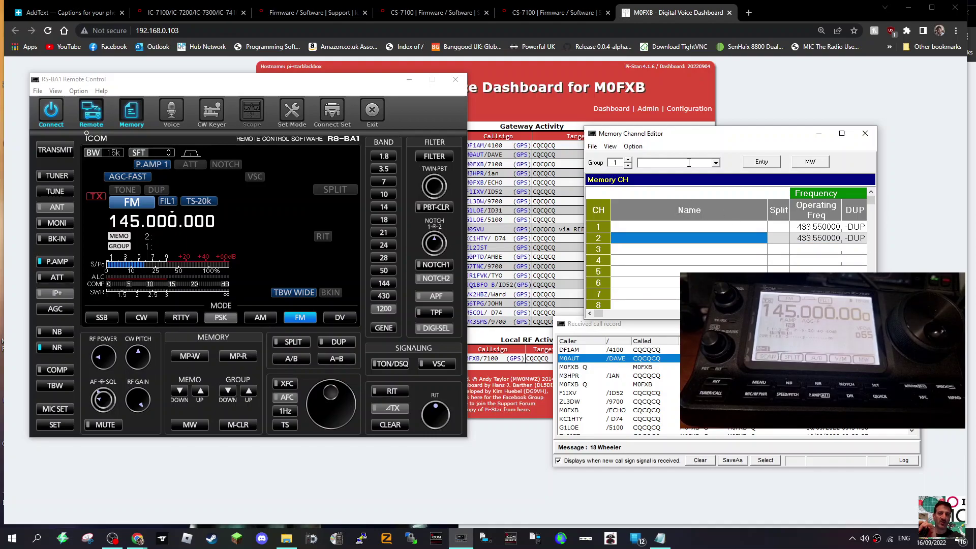
{"action": "left_click", "coordinate": [762, 162]}
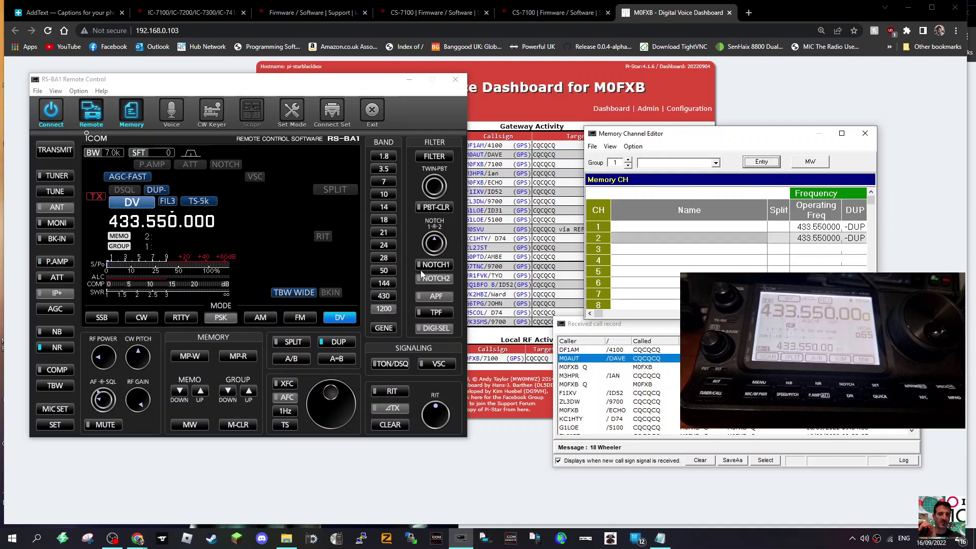
Bring the Pi-Star dashboard forward to examine its gateway activity, toggling it to full size and back, and return to RS-BA1.
{"action": "left_click", "coordinate": [663, 91]}
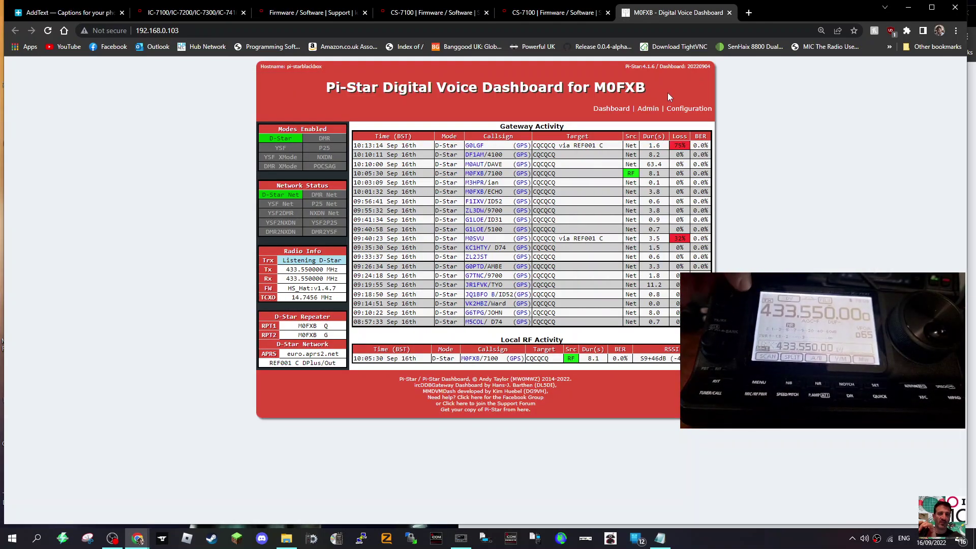
{"action": "left_click", "coordinate": [933, 10]}
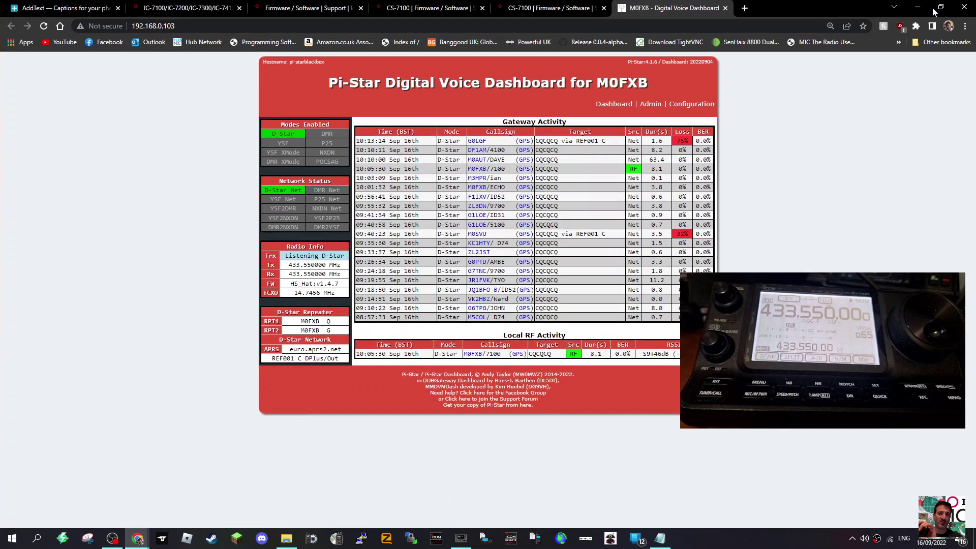
{"action": "left_click", "coordinate": [933, 9]}
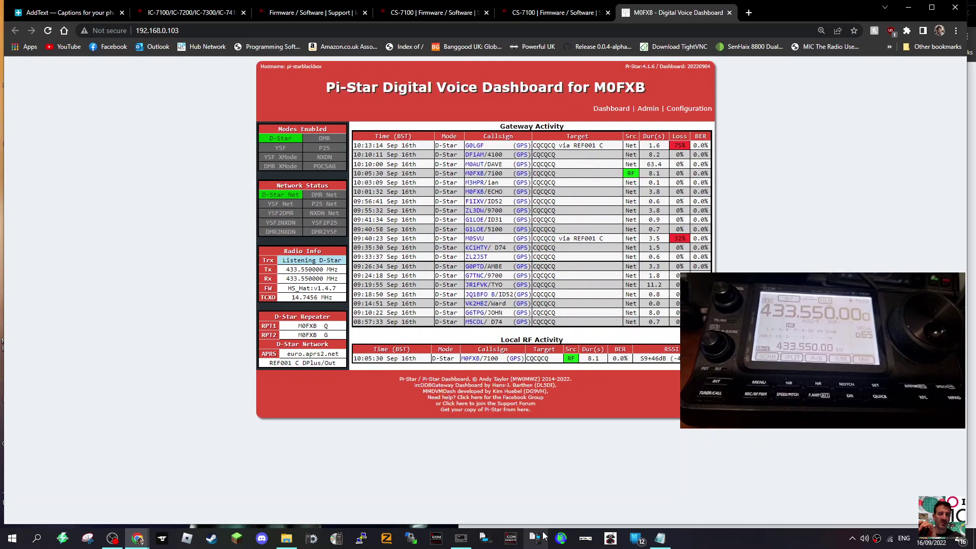
{"action": "left_click", "coordinate": [461, 538]}
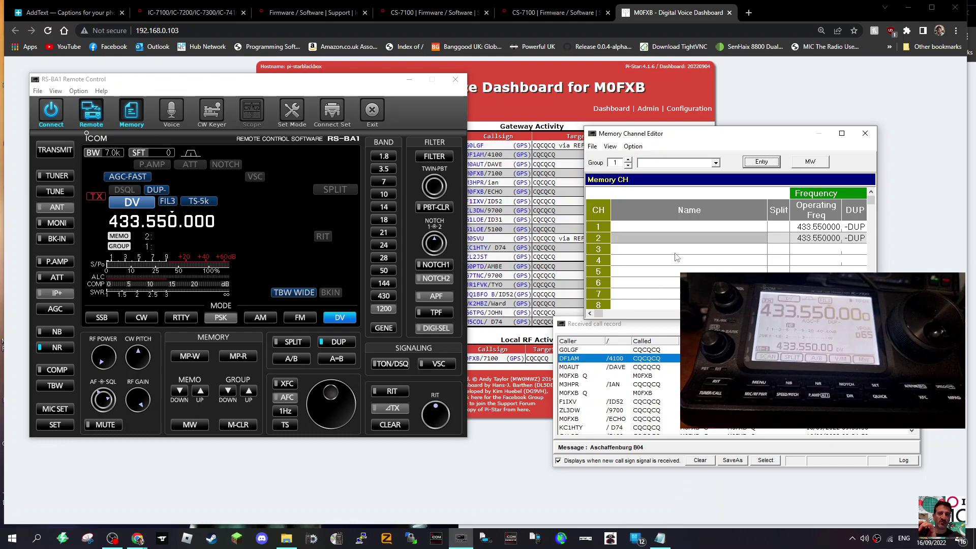
Move the Memory Channel Editor window higher, and check the Pi-Star dashboard's latest activity before returning to RS-BA1.
{"action": "left_click_drag", "start_coordinate": [757, 135], "coordinate": [740, 96]}
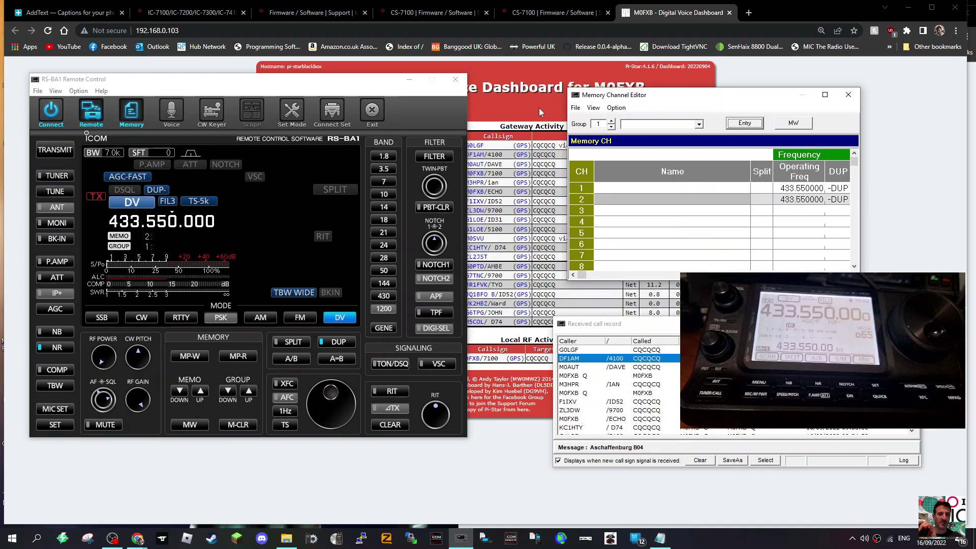
{"action": "left_click", "coordinate": [518, 98]}
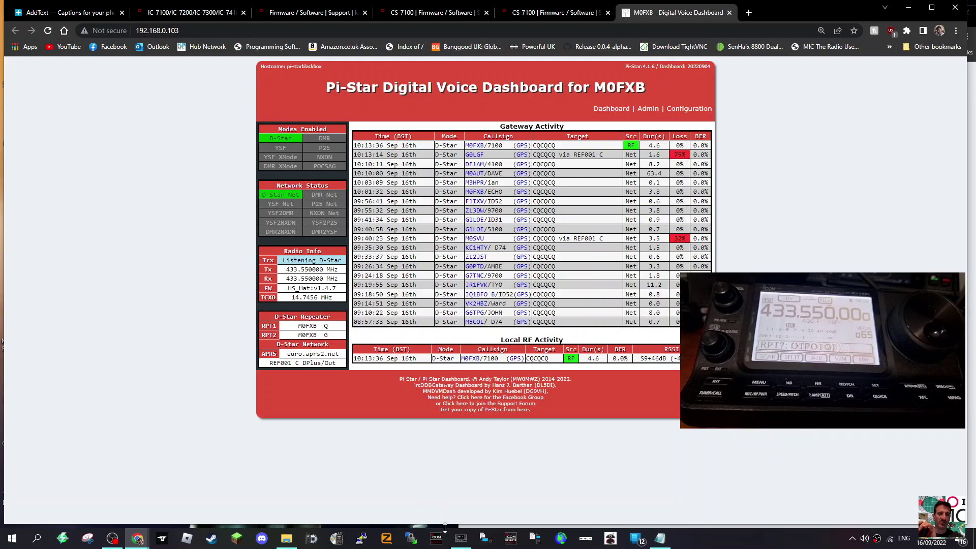
{"action": "left_click", "coordinate": [461, 538]}
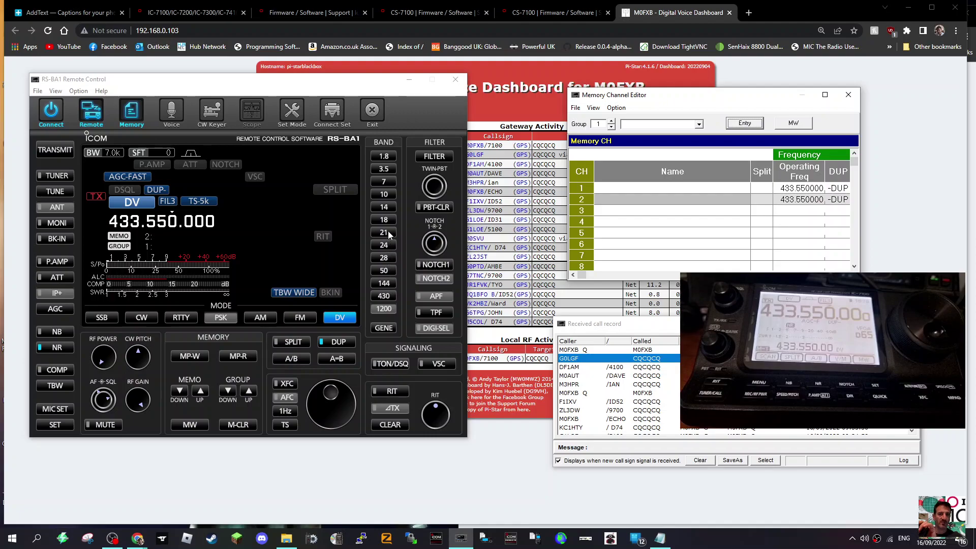
Switch the radio to the 7 MHz band and tune the USB frequency down and up to about 7.171 MHz.
{"action": "left_click", "coordinate": [391, 181]}
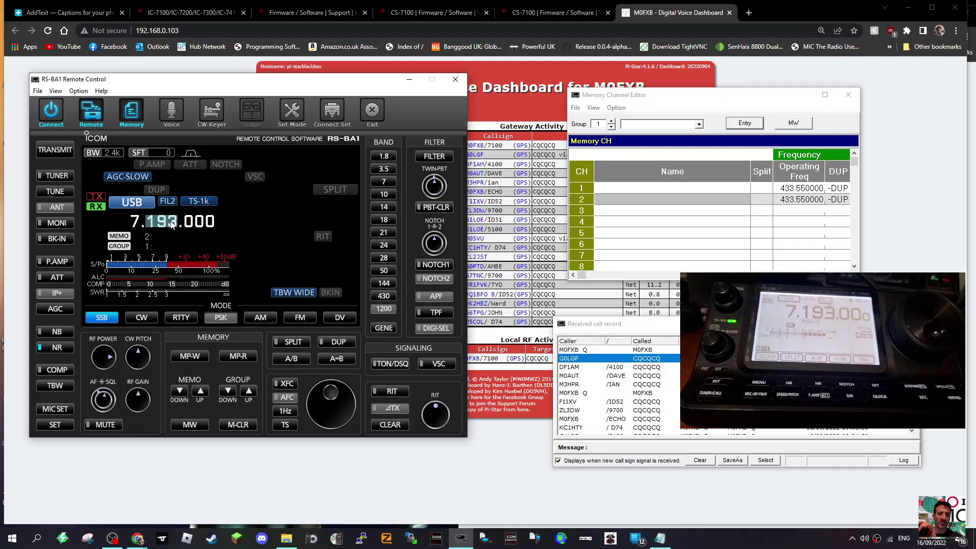
{"action": "scroll", "coordinate": [340, 397], "scroll_direction": "up", "scroll_amount": 7}
{"action": "scroll", "coordinate": [338, 396], "scroll_direction": "down", "scroll_amount": 20}
{"action": "scroll", "coordinate": [336, 394], "scroll_direction": "down", "scroll_amount": 11}
{"action": "scroll", "coordinate": [335, 394], "scroll_direction": "up", "scroll_amount": 11}
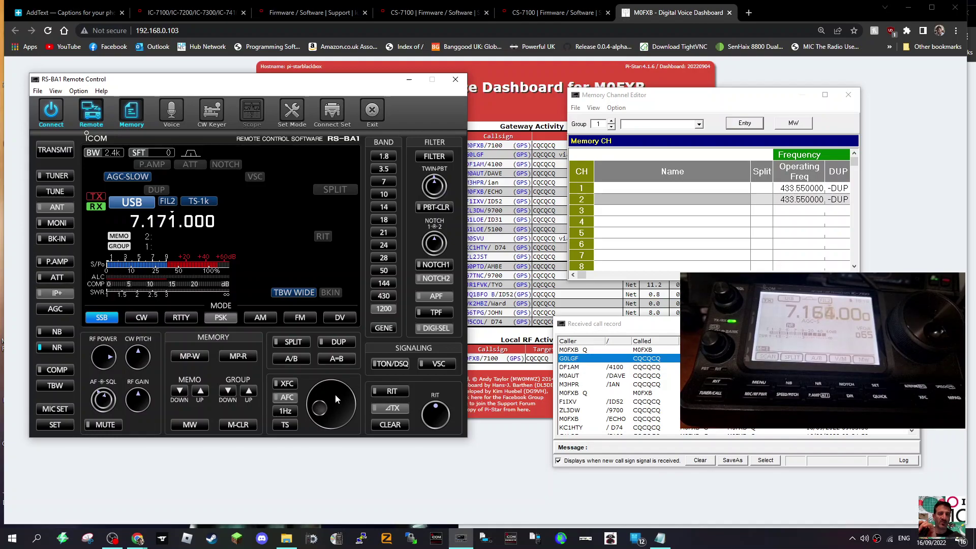